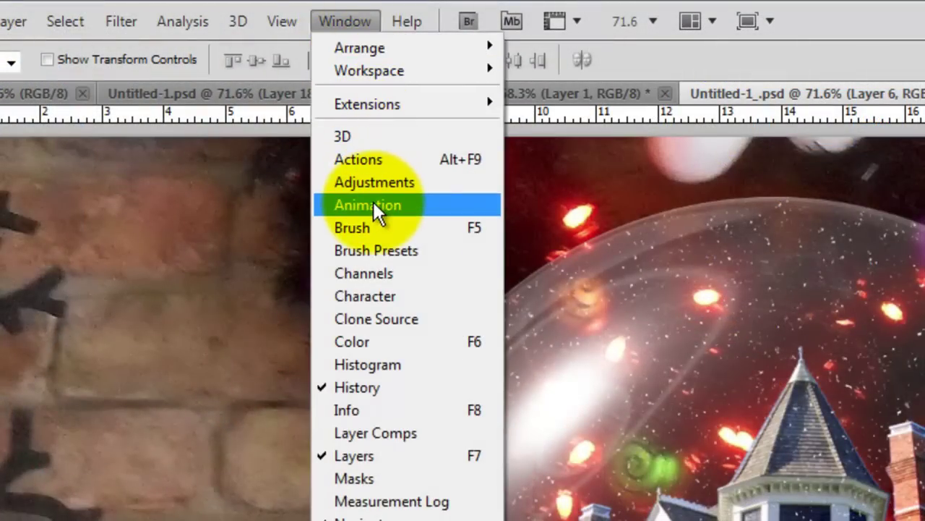
Open the Animation panel and convert it to frame animation, making the snow globe frame 1
click(370, 202)
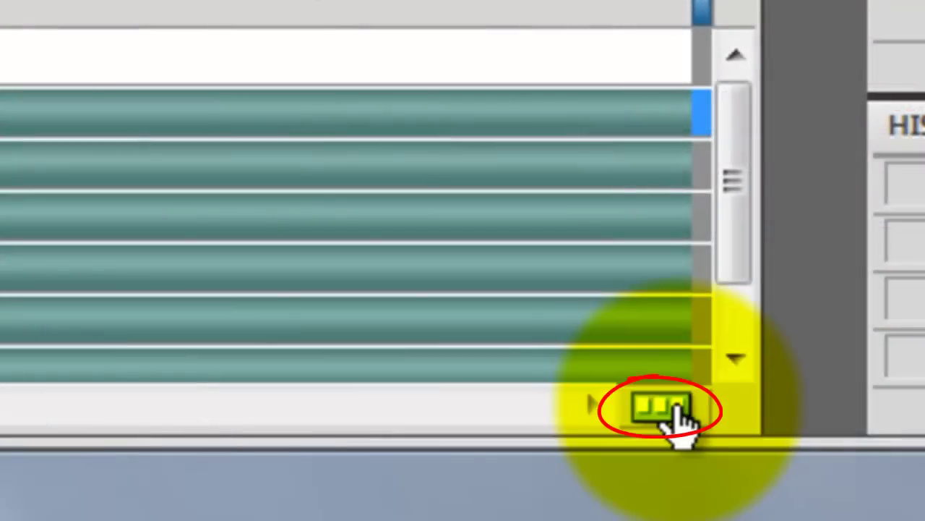
click(660, 409)
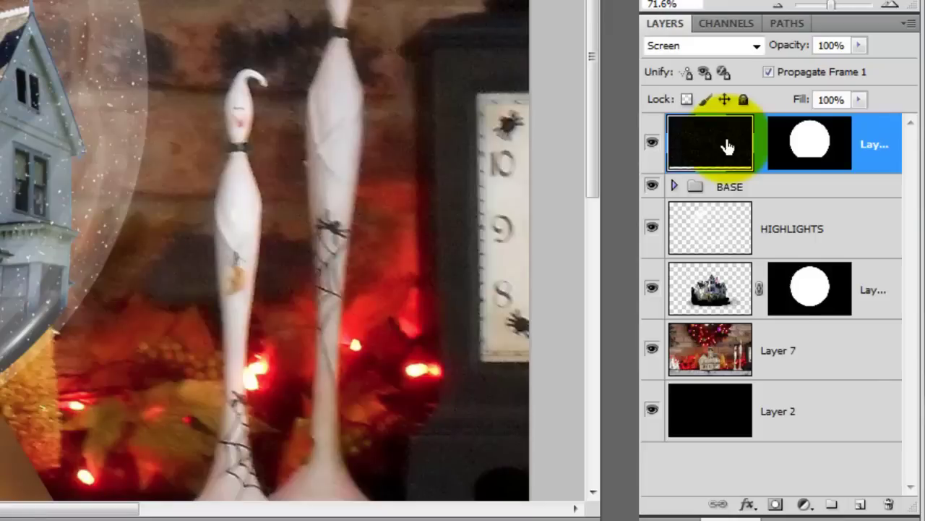
Duplicate the snow layer, hide the original, and rotate the copy 90° clockwise
key(ctrl+j)
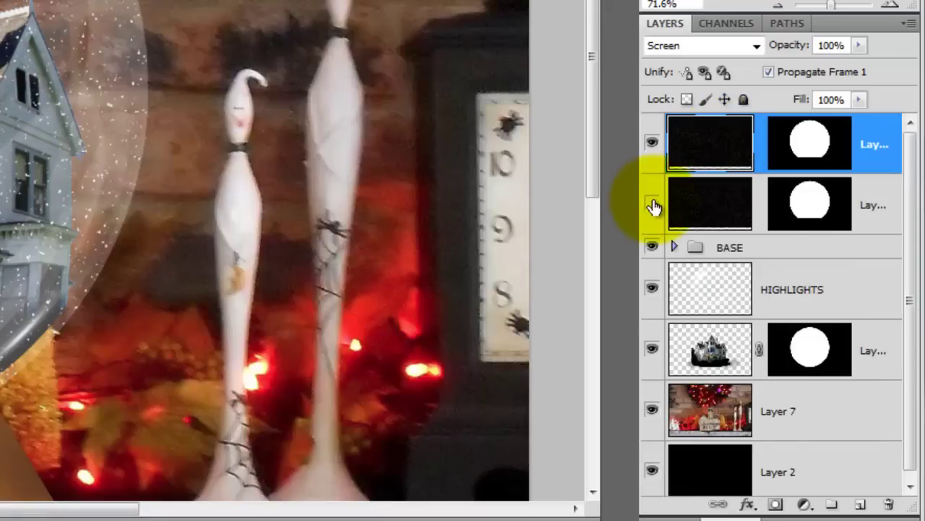
click(653, 206)
key(ctrl+t)
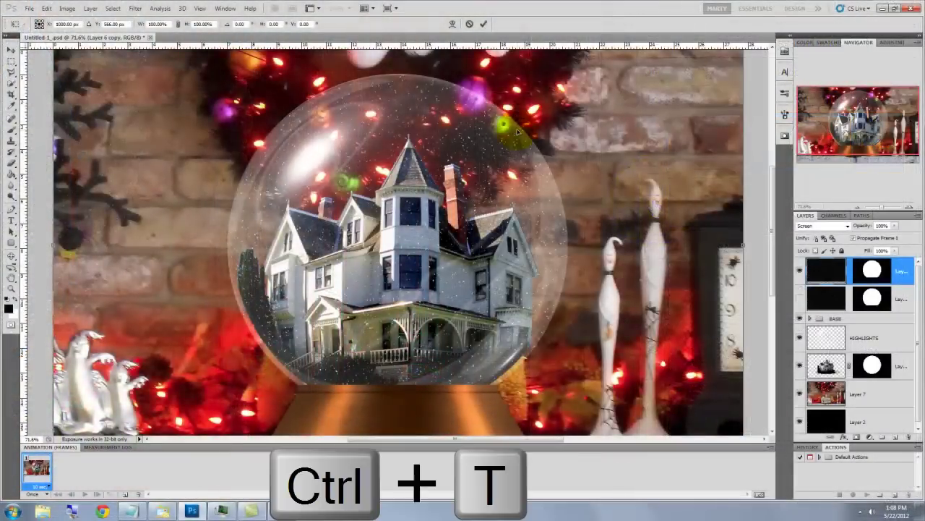
key(ctrl+0)
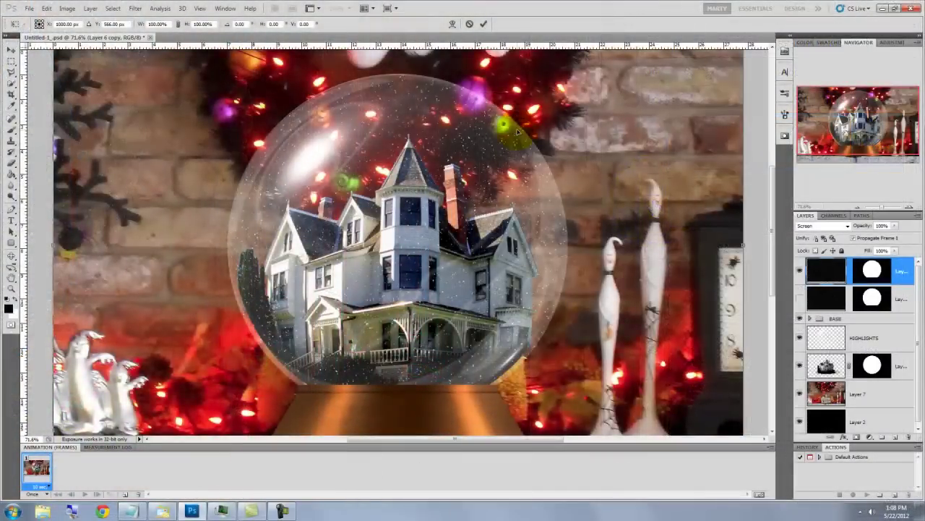
key(ctrl+minus)
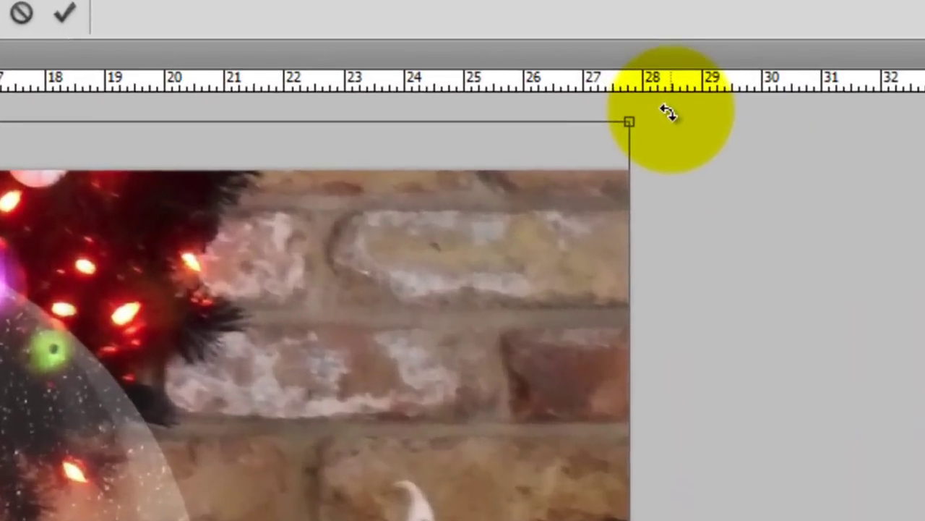
drag(667, 114, 389, 520)
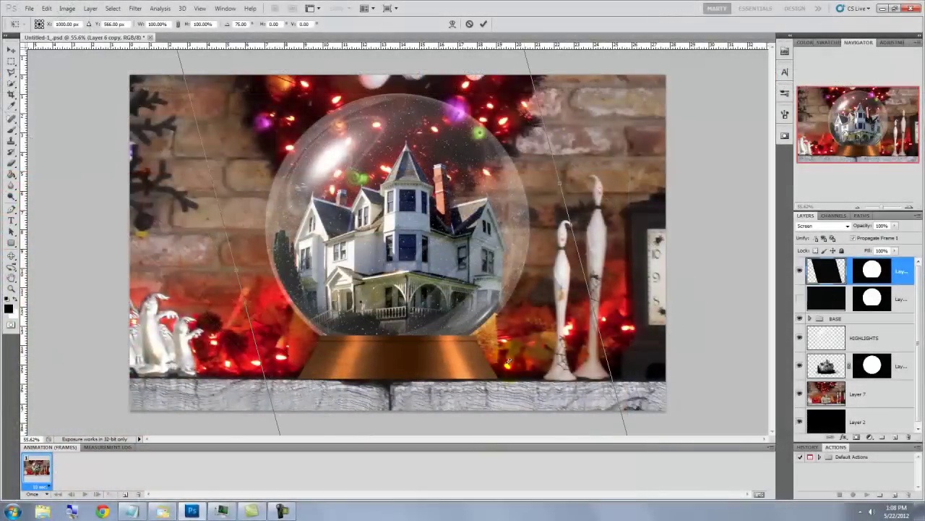
drag(510, 361, 498, 373)
key(Return)
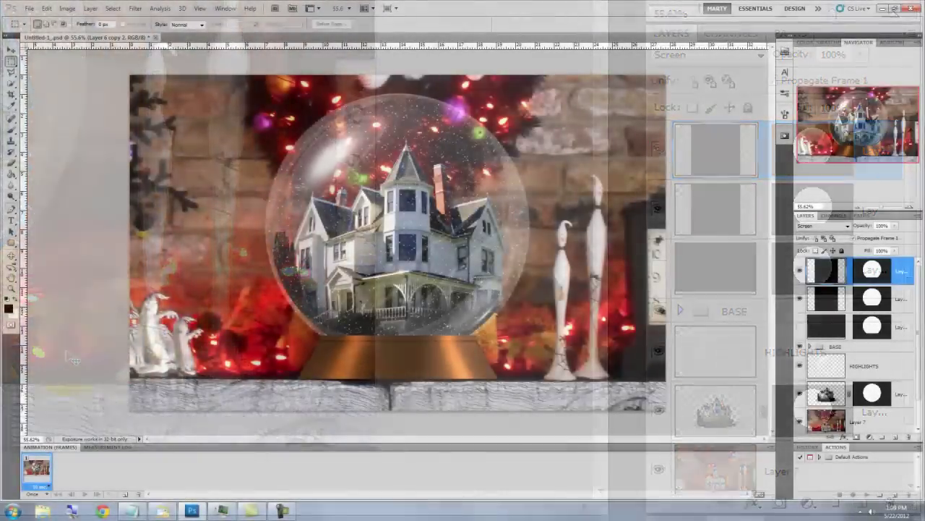
Rotate a new snow copy another 90°, then tilt the newest copy about -27°
key(ctrl+t)
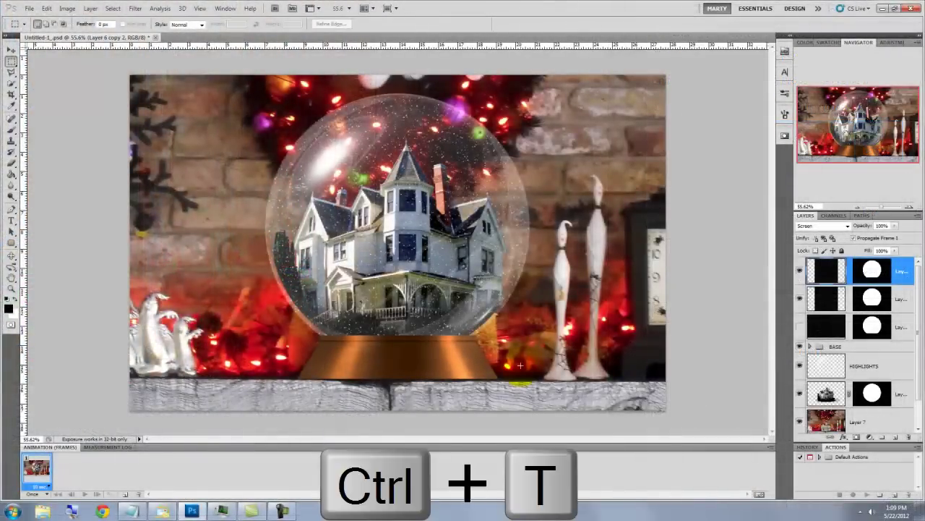
drag(607, 107, 496, 392)
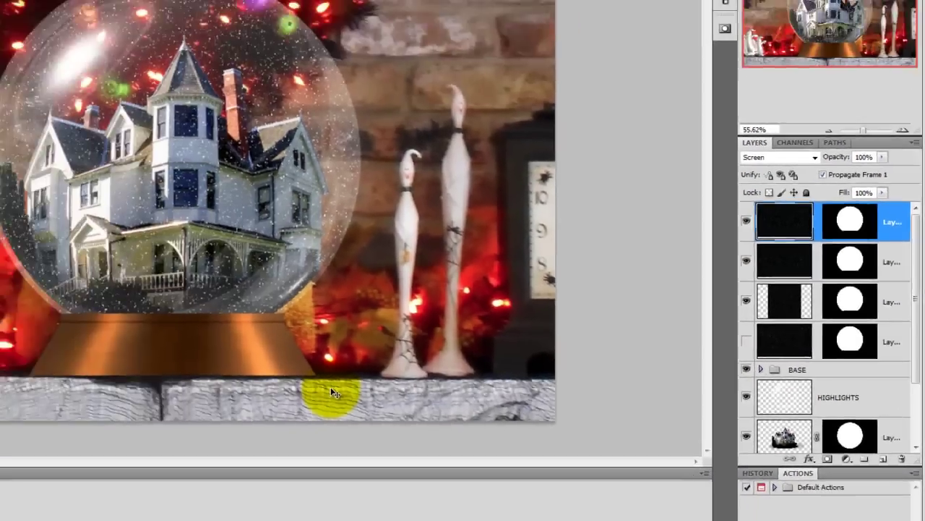
key(ctrl+t)
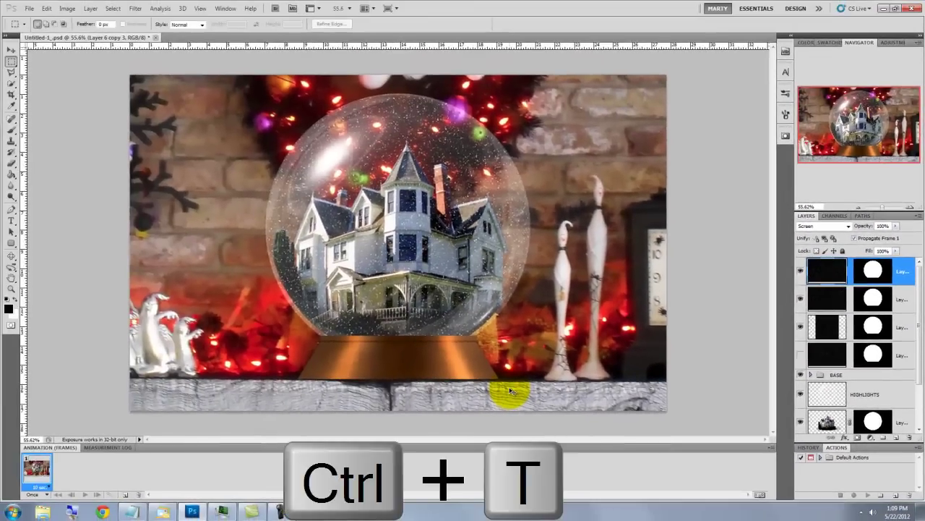
drag(99, 62, 74, 213)
key(Return)
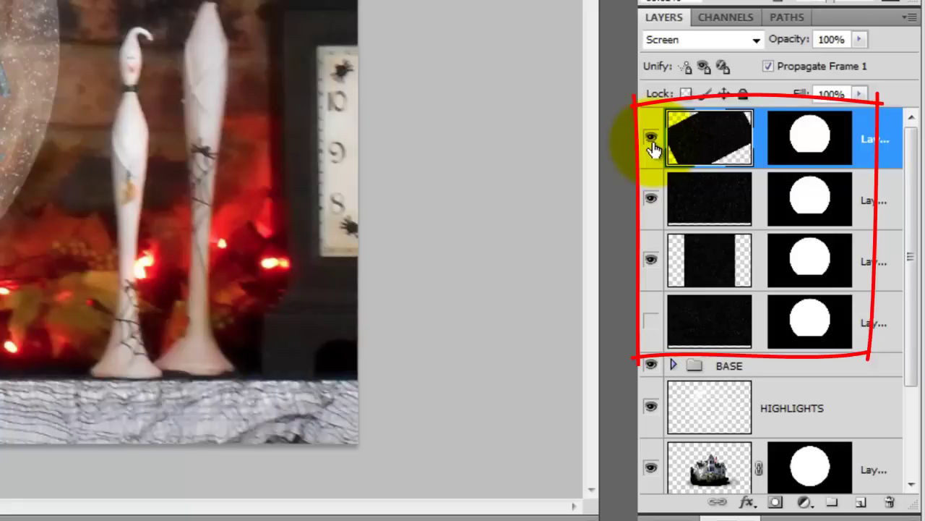
Add frames 2–4, showing the third, second, then top snow layer alone in each
mouse_move(653, 140)
mouse_down()
mouse_move(645, 252)
mouse_move(652, 307)
mouse_up()
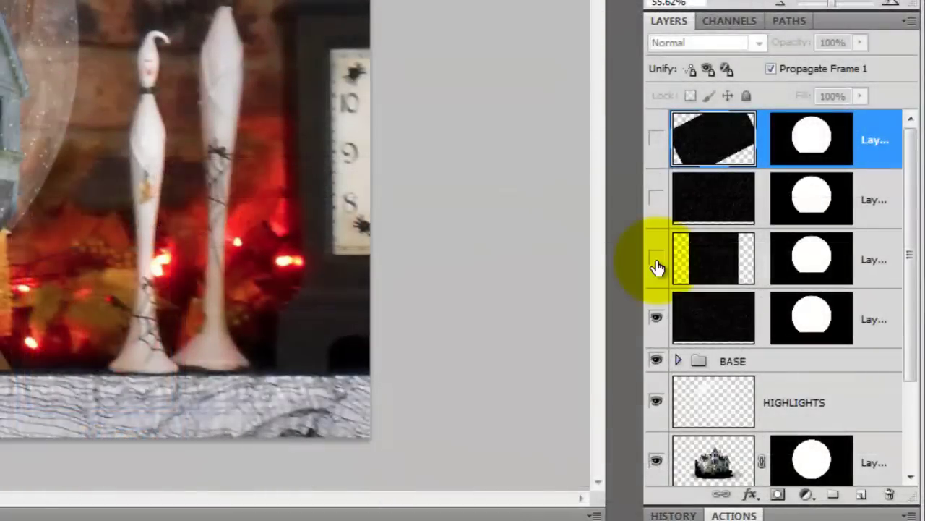
click(656, 259)
click(657, 318)
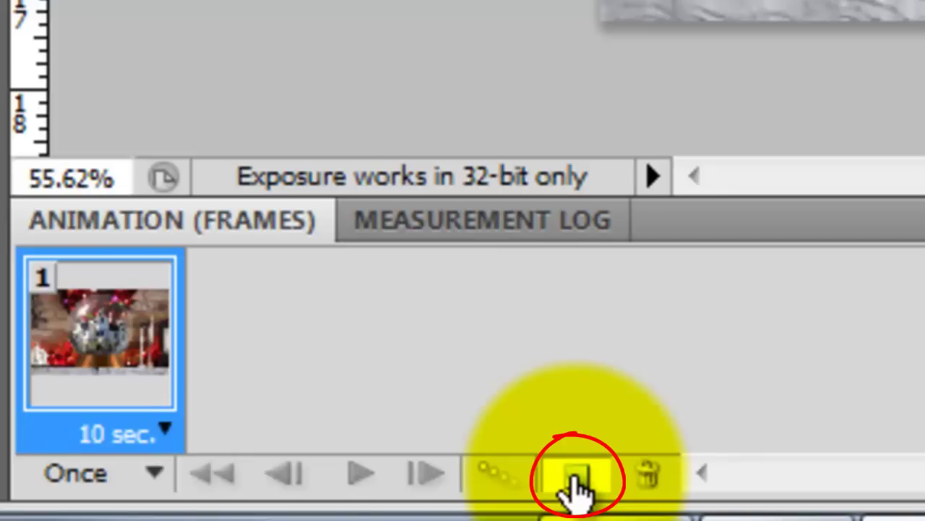
click(578, 477)
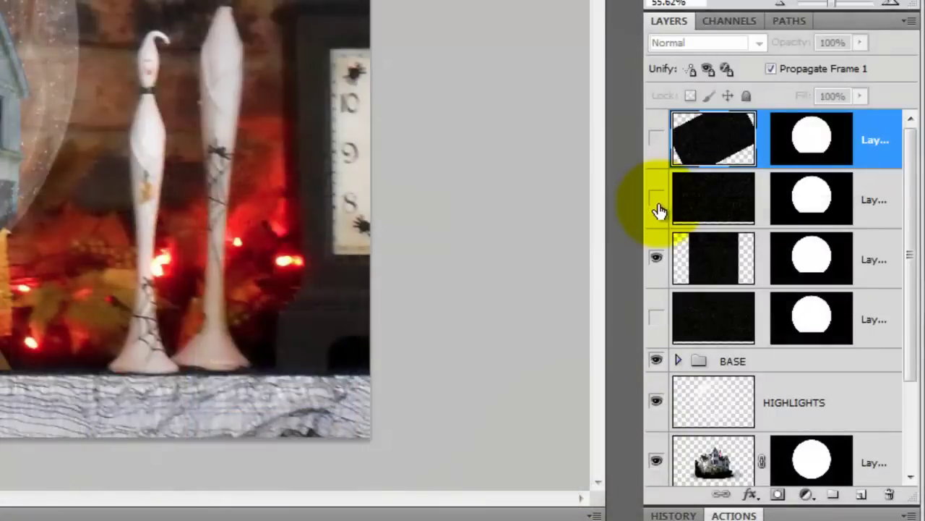
click(656, 200)
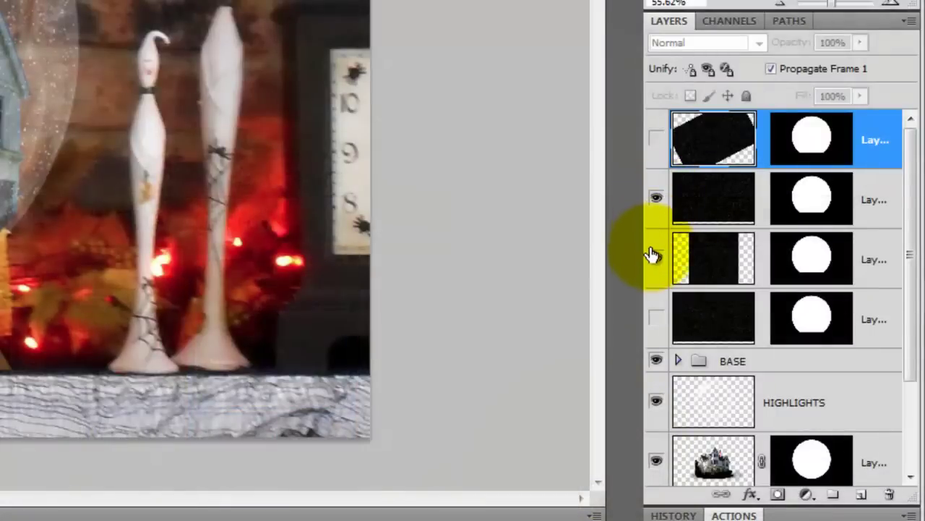
click(656, 257)
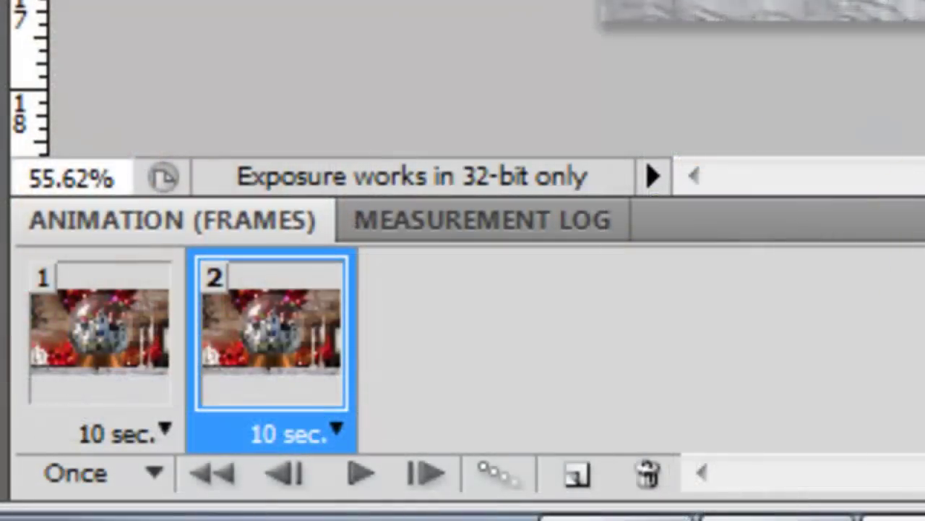
click(578, 475)
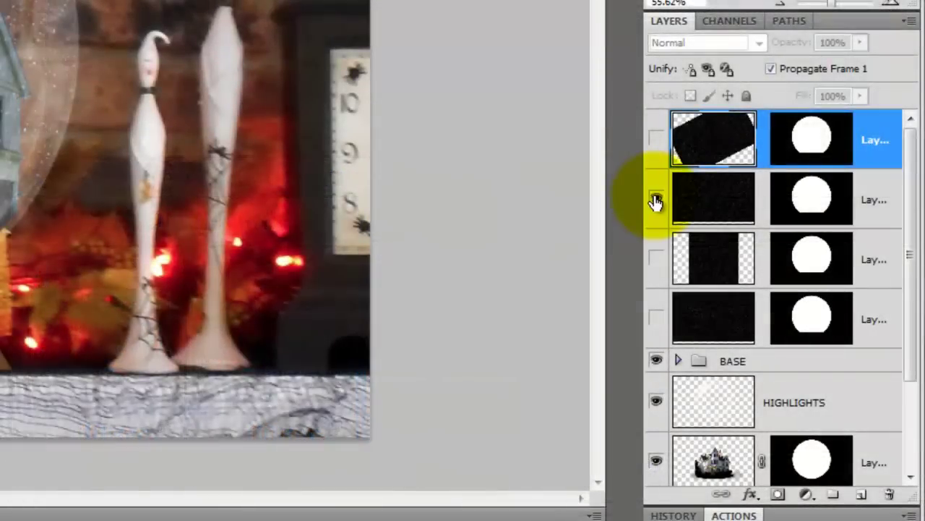
click(657, 201)
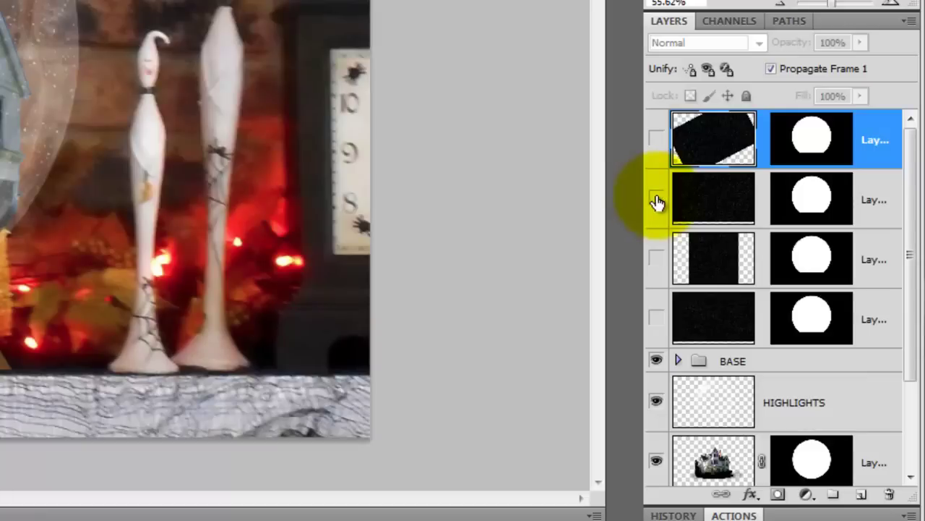
click(657, 139)
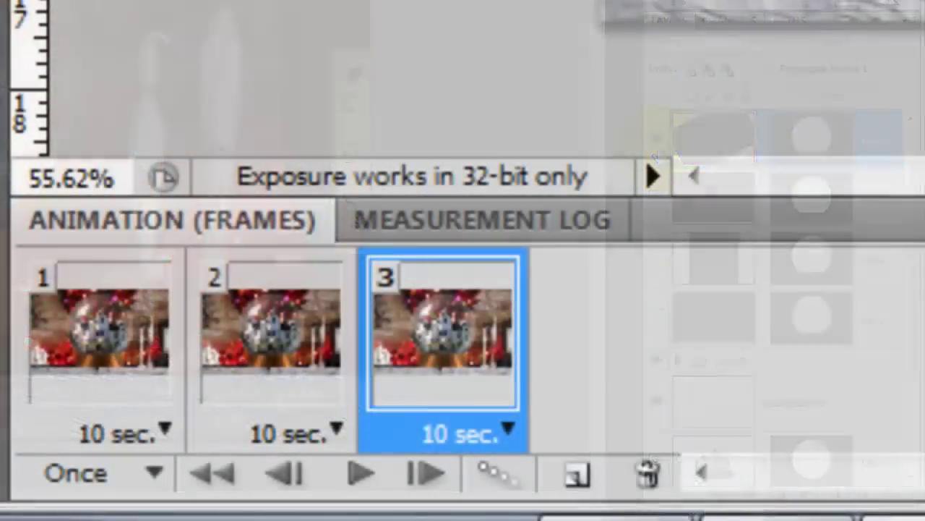
click(575, 481)
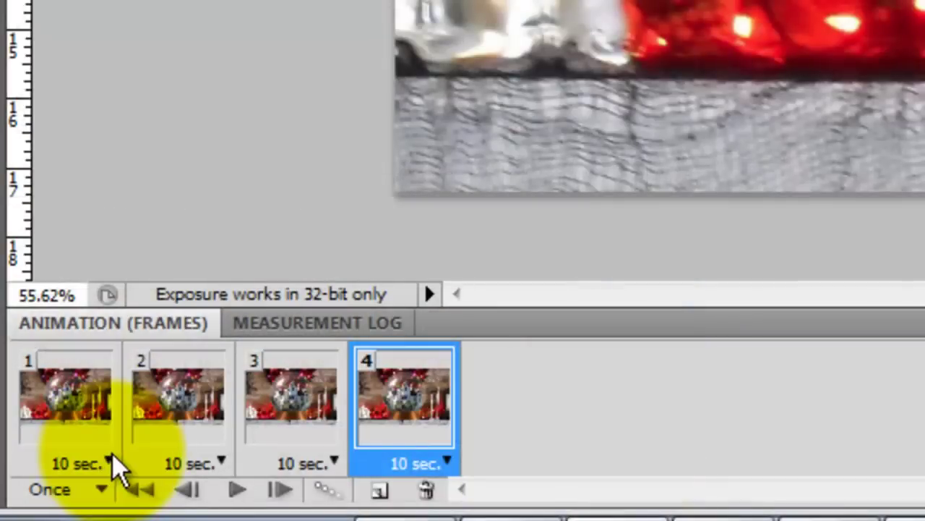
Set the delay of animation frames 1 through 4 to 0.1 seconds each
click(109, 461)
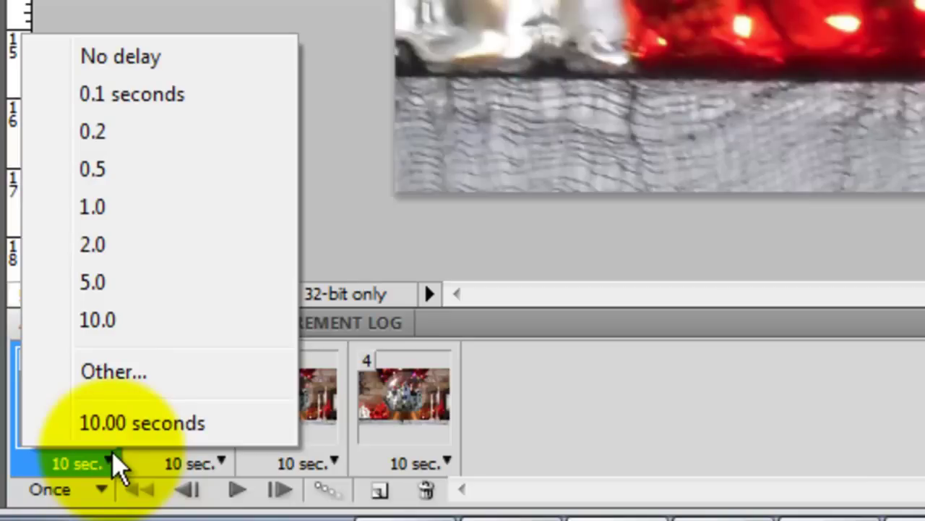
click(124, 96)
click(230, 458)
click(256, 95)
click(335, 459)
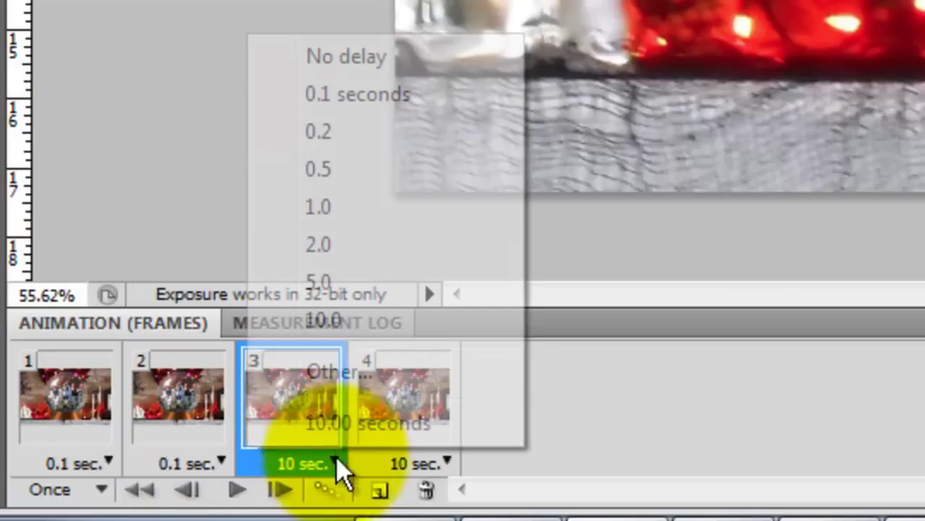
click(343, 94)
click(442, 461)
click(455, 94)
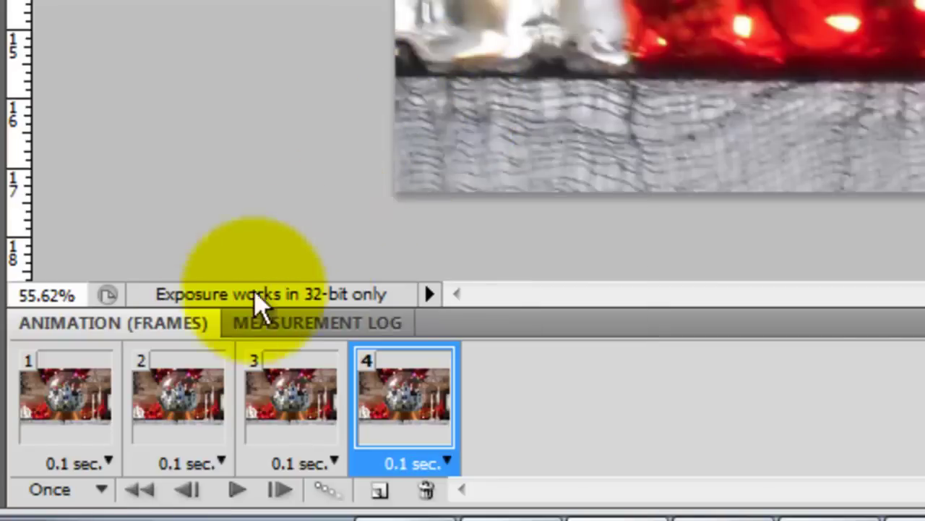
click(101, 488)
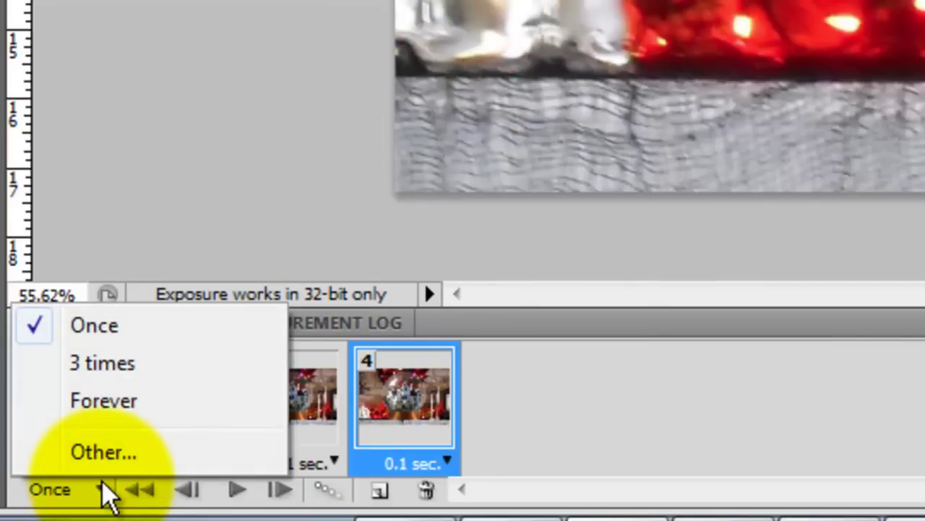
Set looping to Forever, close the Animation panel, and fit the image on screen
click(114, 401)
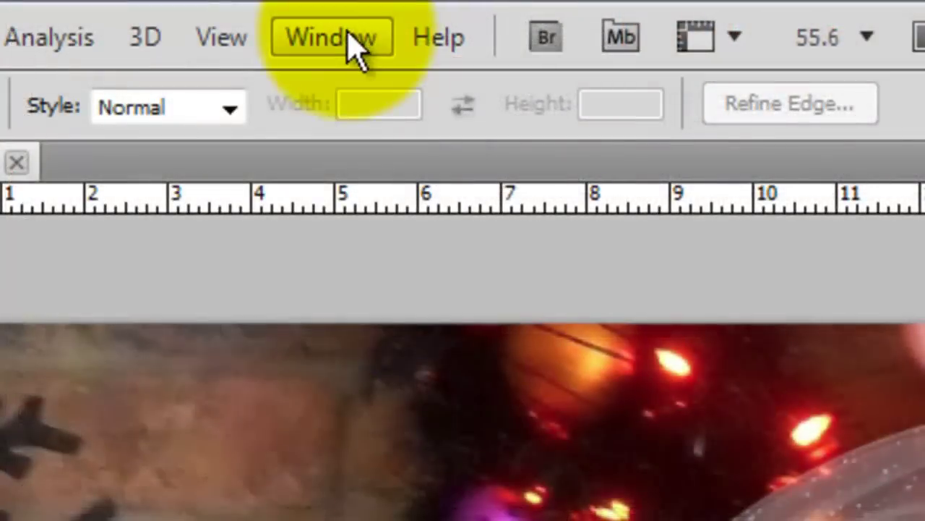
click(353, 42)
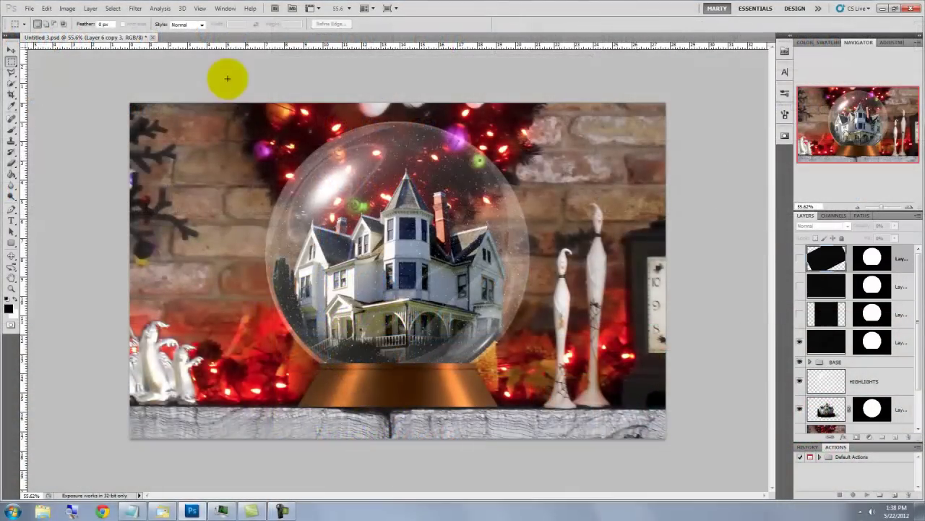
key(ctrl+0)
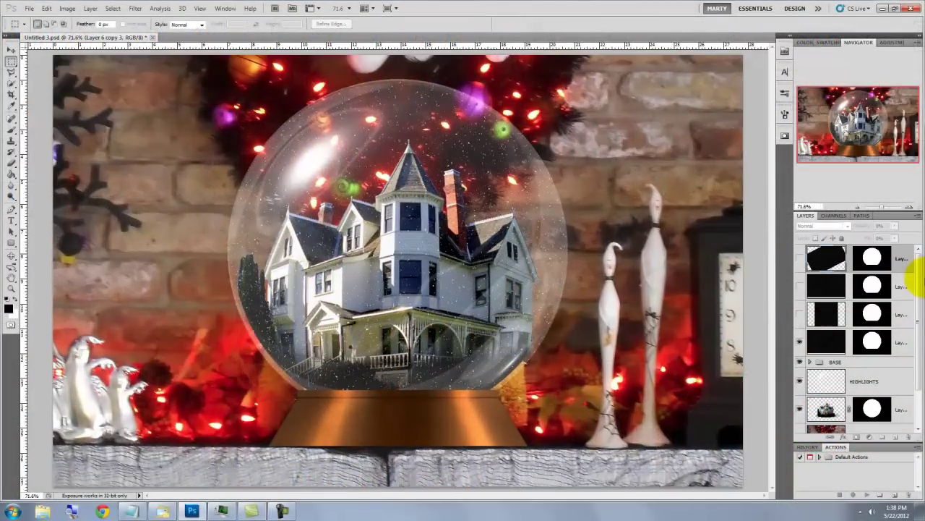